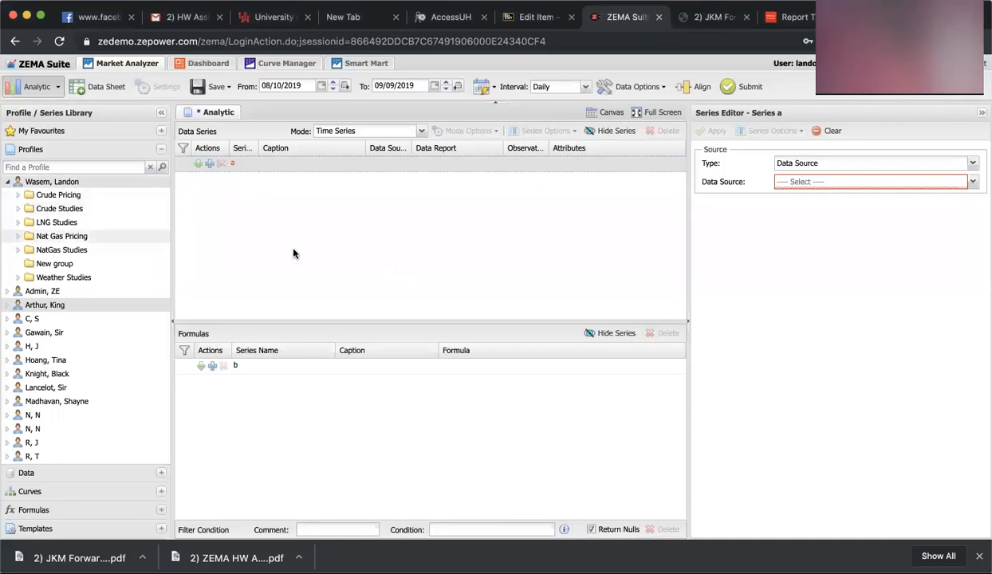
Start a new analytic, discarding the unsaved changes to the current profile
right_click(102, 188)
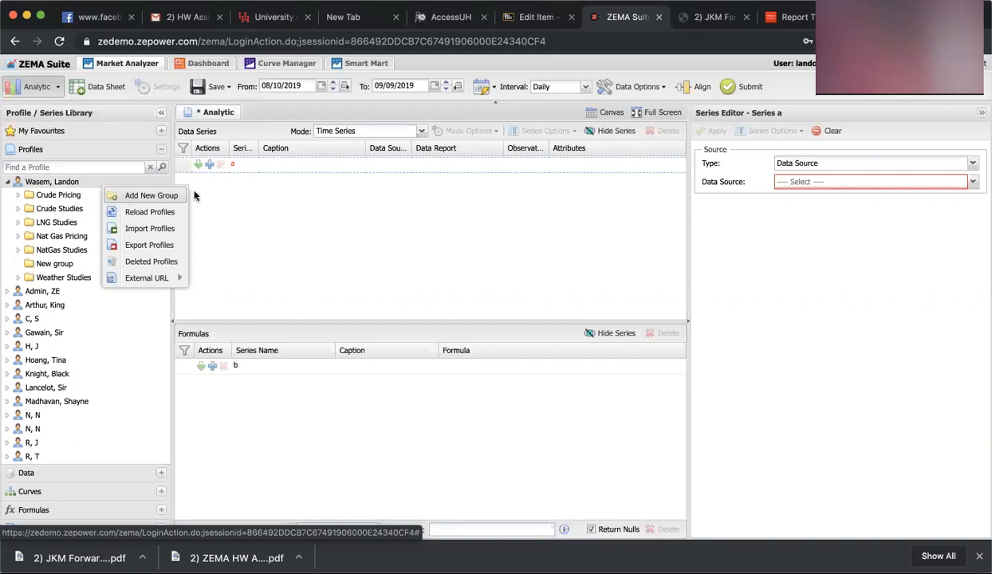
click(252, 209)
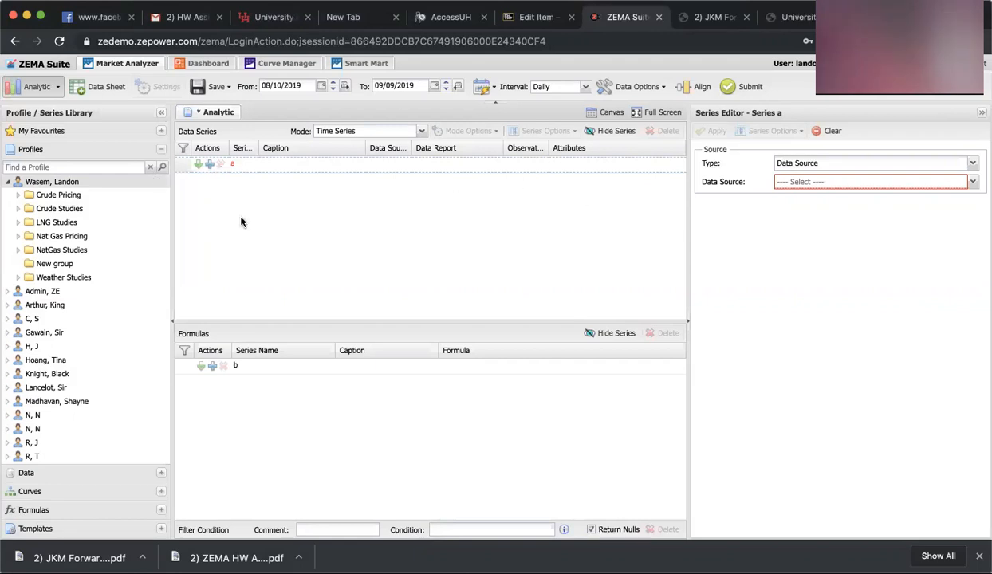
click(27, 88)
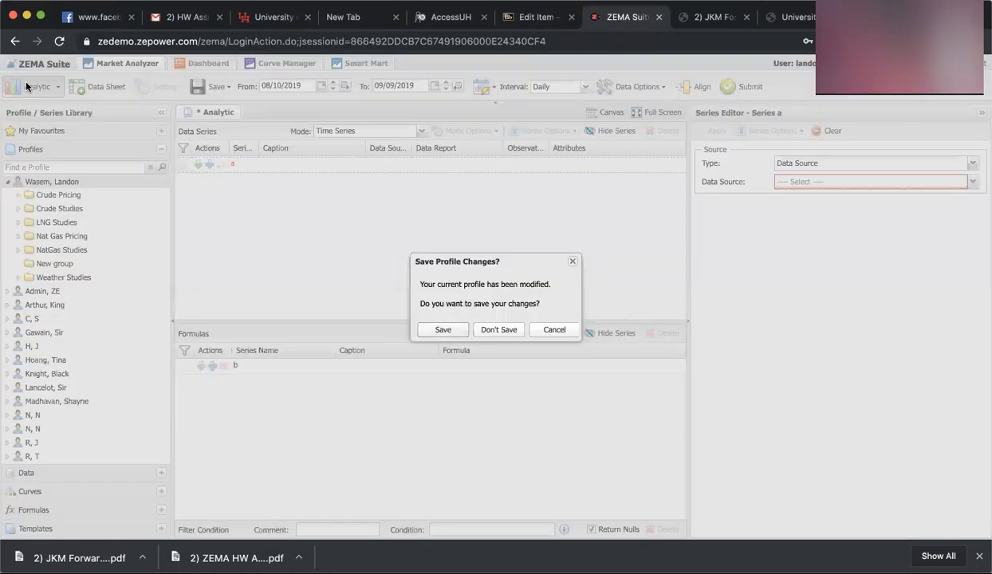
click(500, 329)
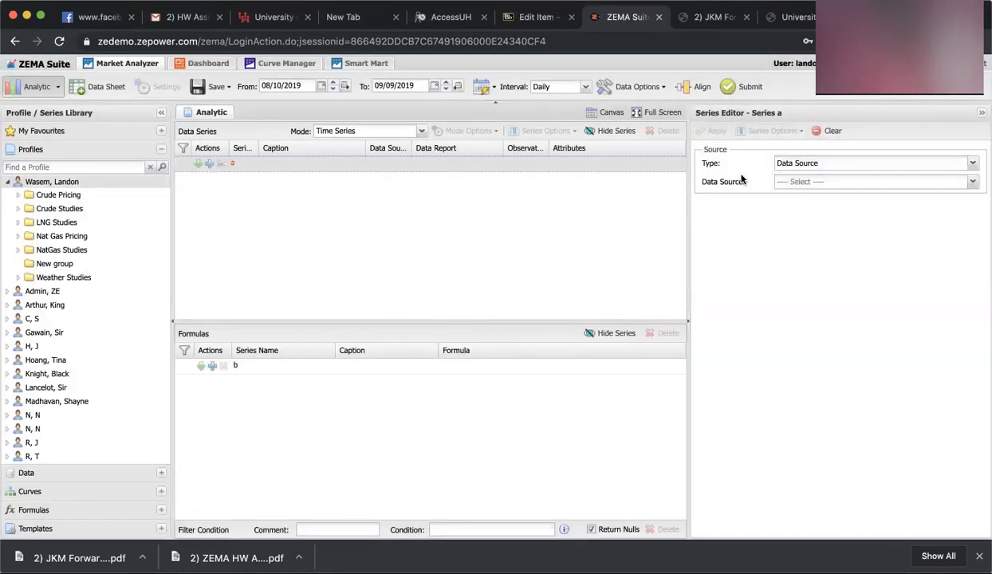
Set series a's data source to EIA
click(974, 185)
scroll(884, 333, down, 3)
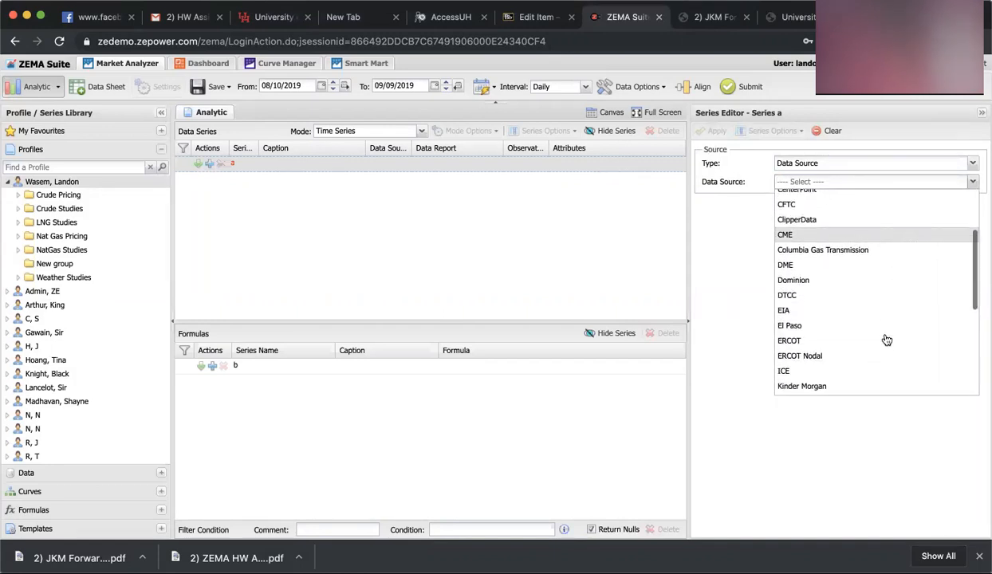
scroll(886, 337, down, 1)
click(842, 288)
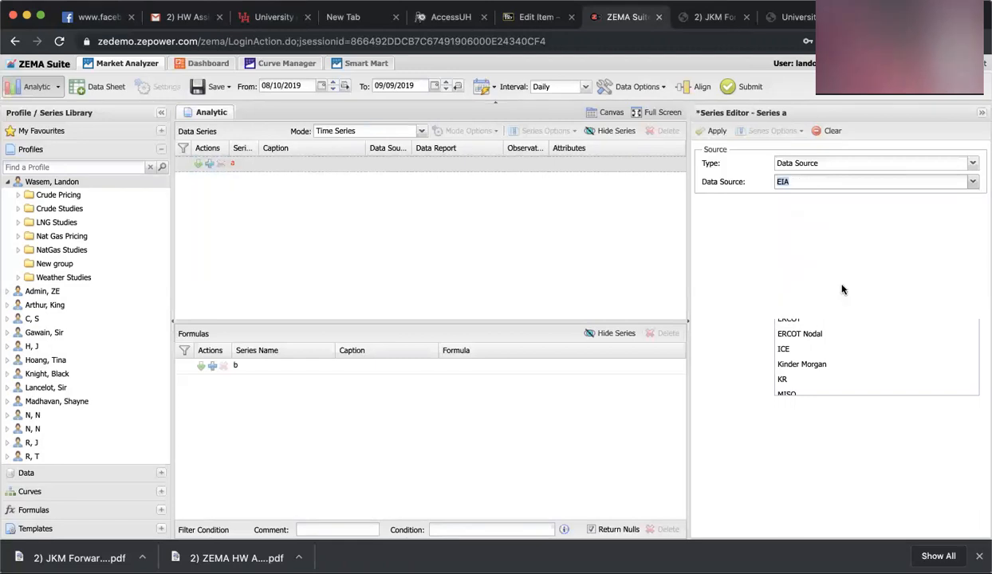
Choose Weekly Supply Estimates as the data report for series a
click(974, 200)
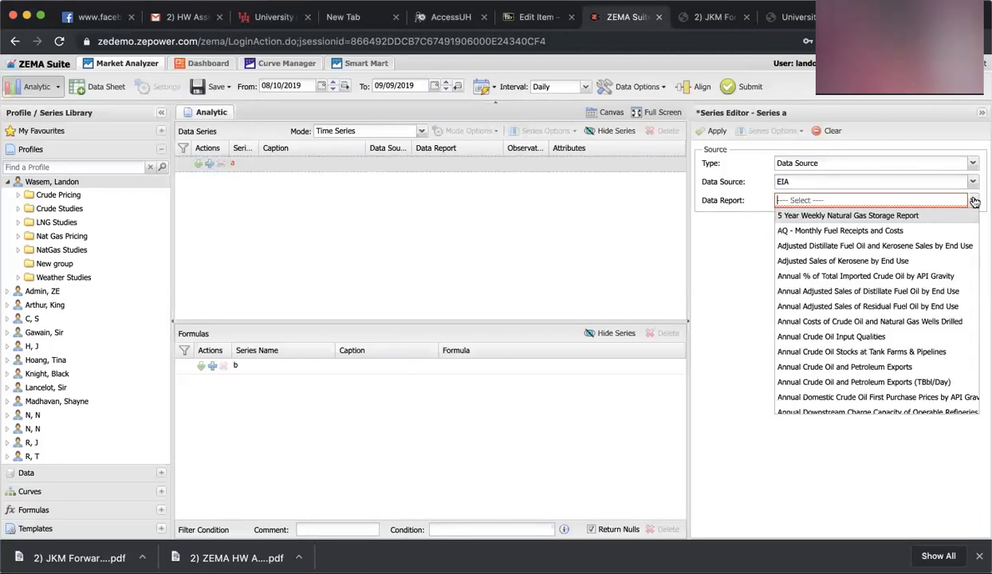
scroll(849, 373, down, 10)
scroll(848, 376, down, 15)
scroll(848, 376, down, 15)
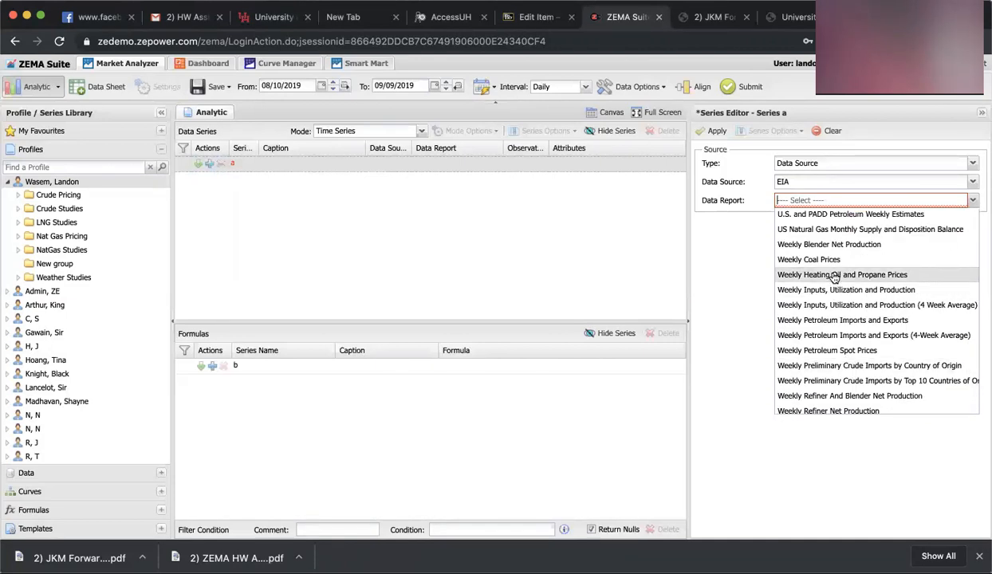
scroll(834, 277, down, 5)
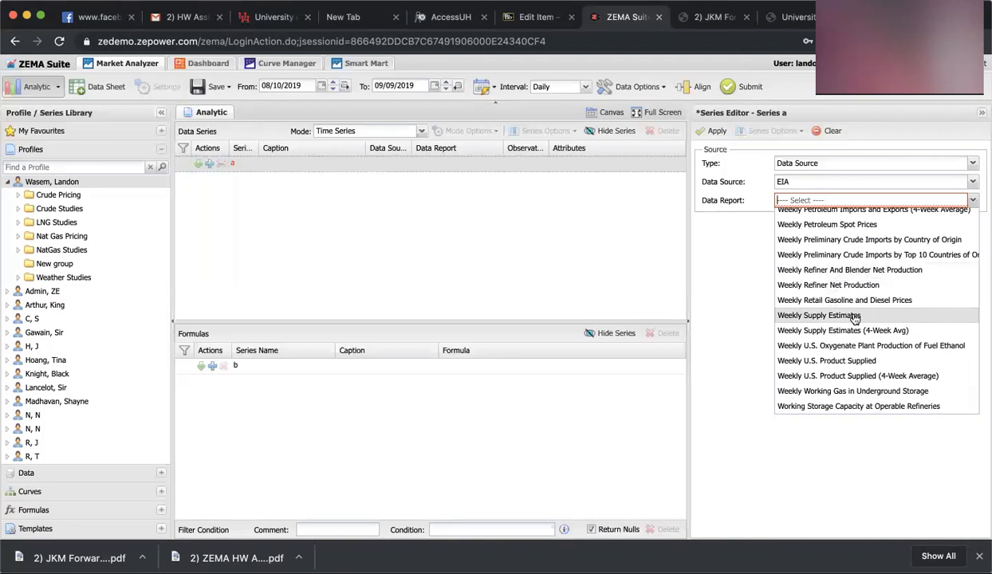
click(854, 316)
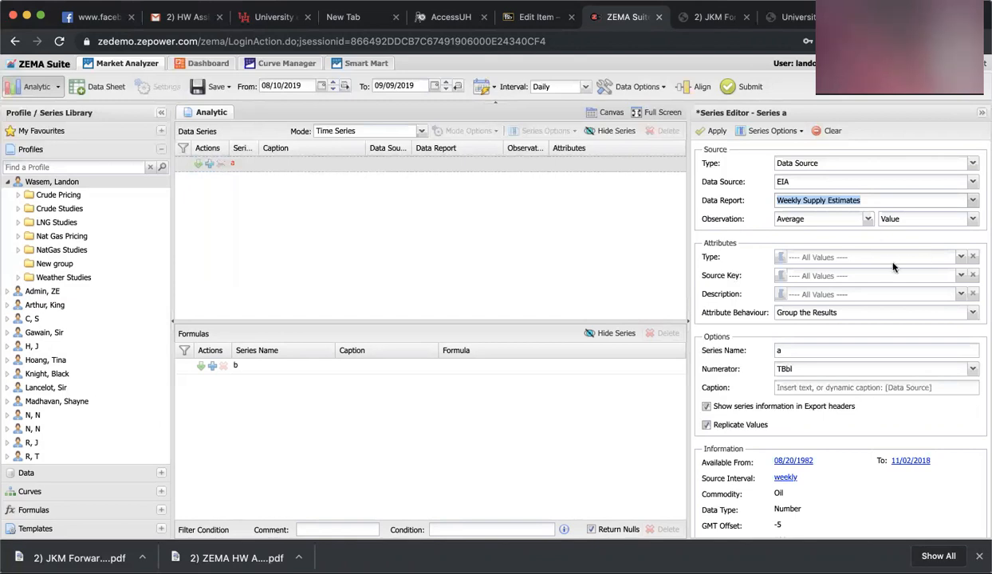
Filter the Type attribute to CRUDE OIL PRODUCTION and set the caption to [Type]
click(962, 263)
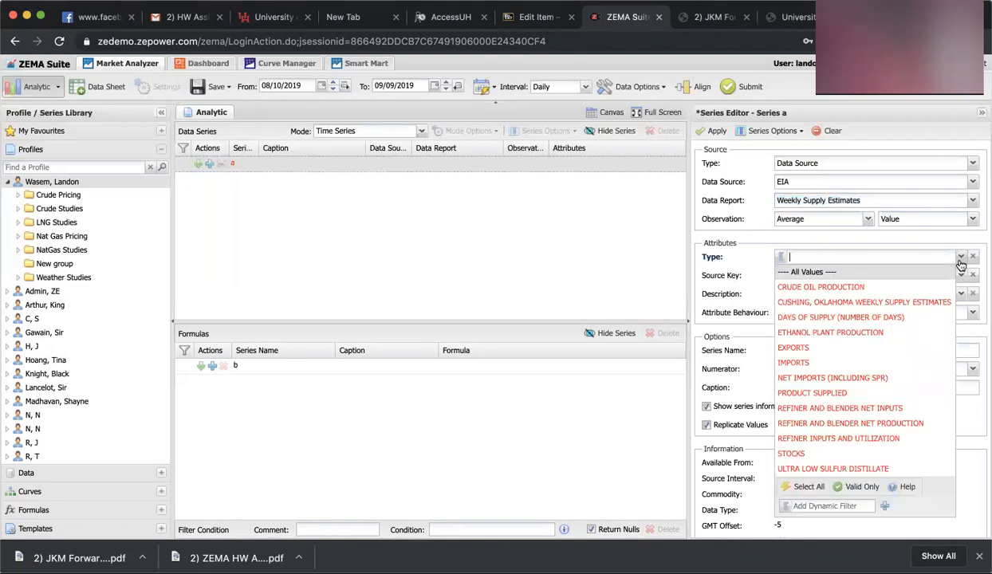
click(874, 289)
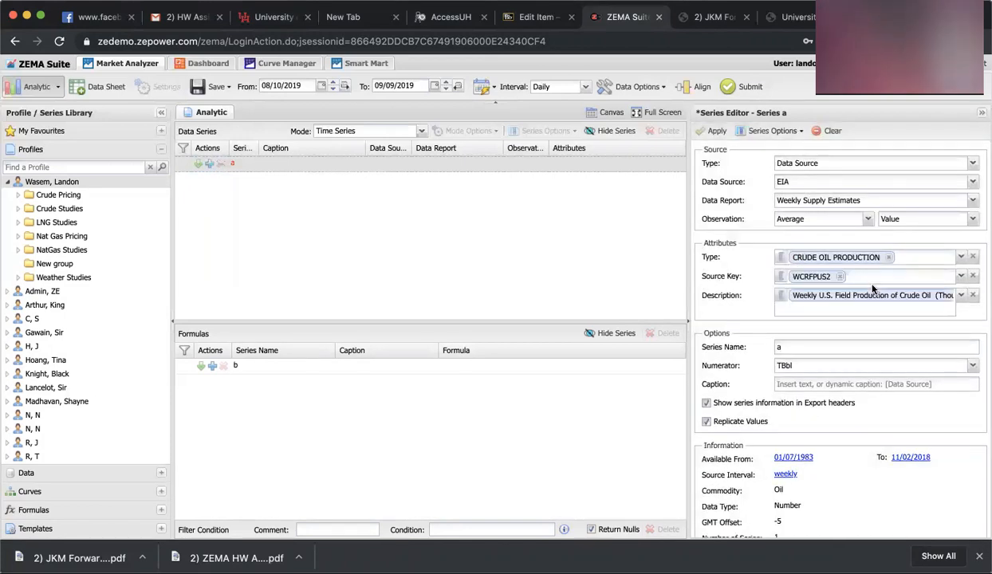
click(809, 387)
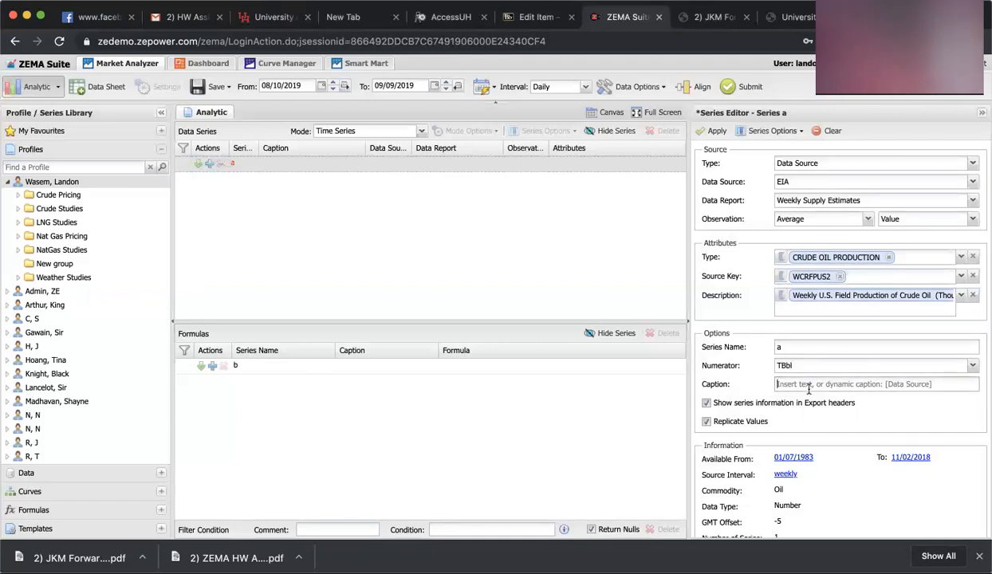
text([Type)
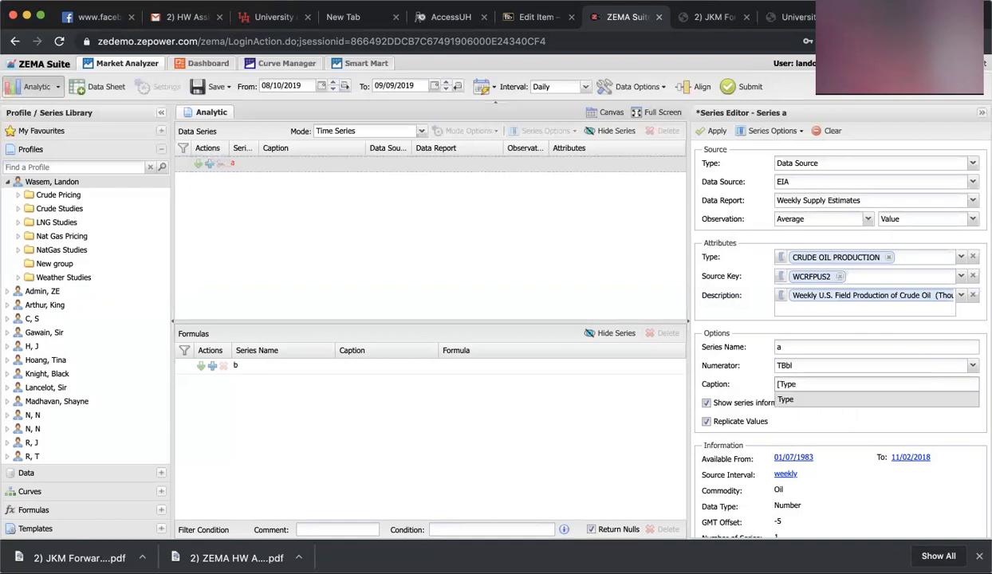
text(])
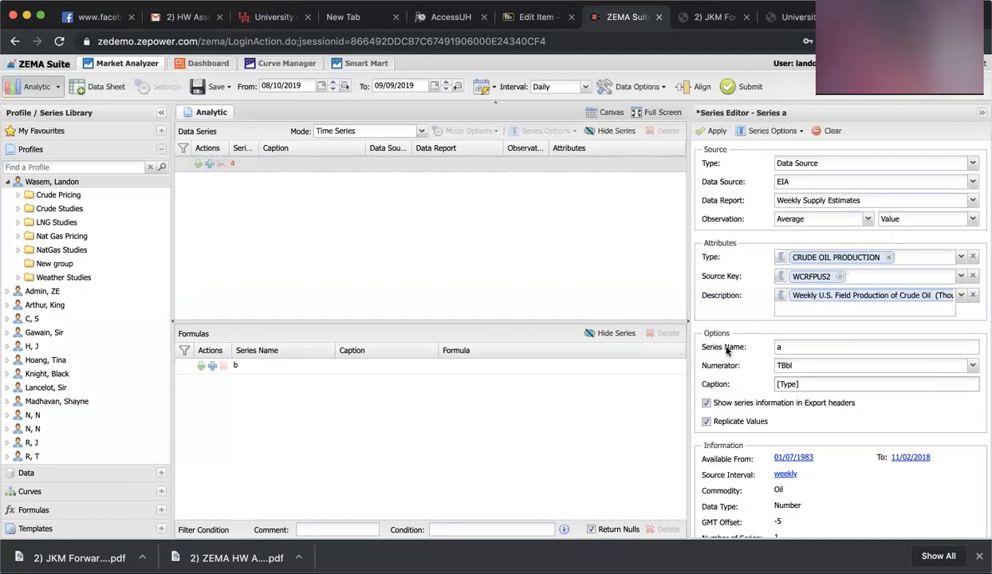
Set the start date to 01/01/2014 and the interval to Weekly
scroll(726, 351, down, 1)
scroll(726, 347, up, 1)
click(285, 85)
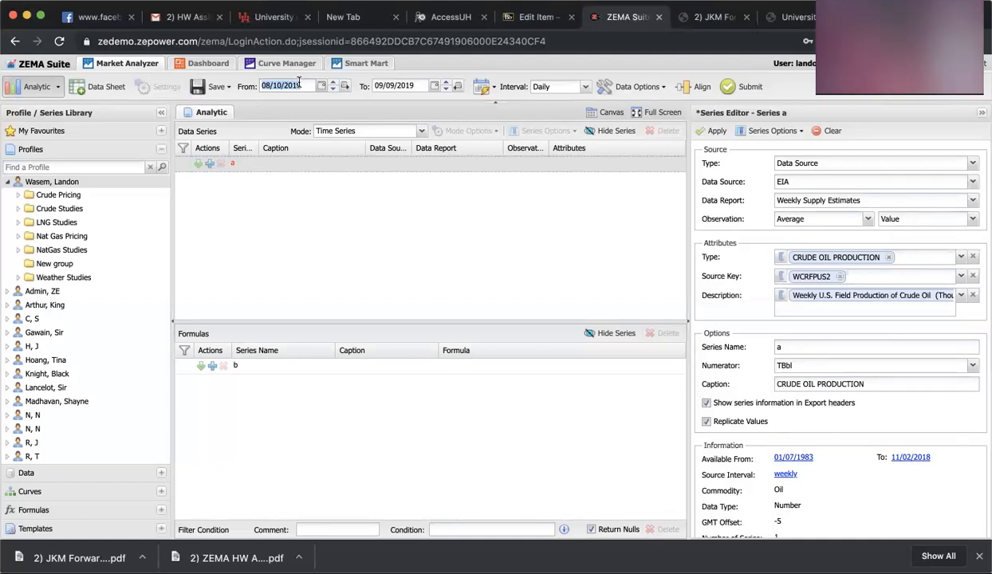
click(269, 86)
text(0110)
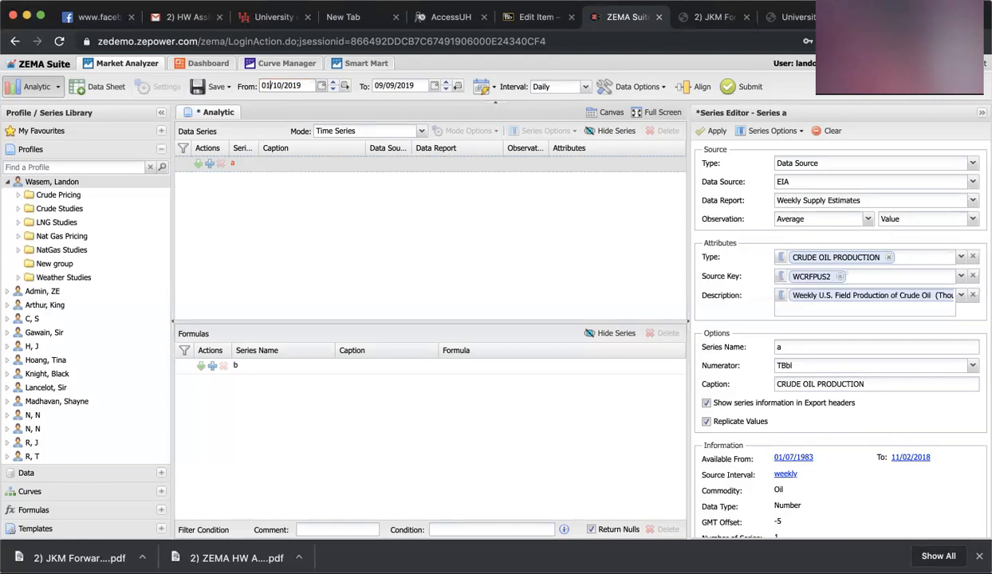
key(BackSpace)
key(BackSpace)
text(01)
key(Delete)
key(Delete)
text(14)
click(587, 88)
click(564, 209)
In the data options, exclude both weekend days and NYMEX holidays
click(615, 94)
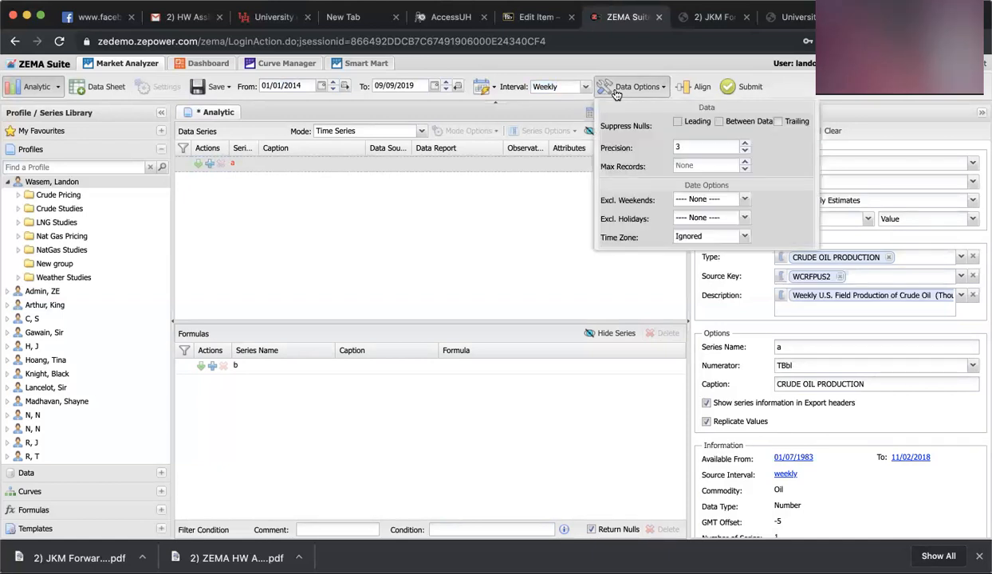
click(742, 199)
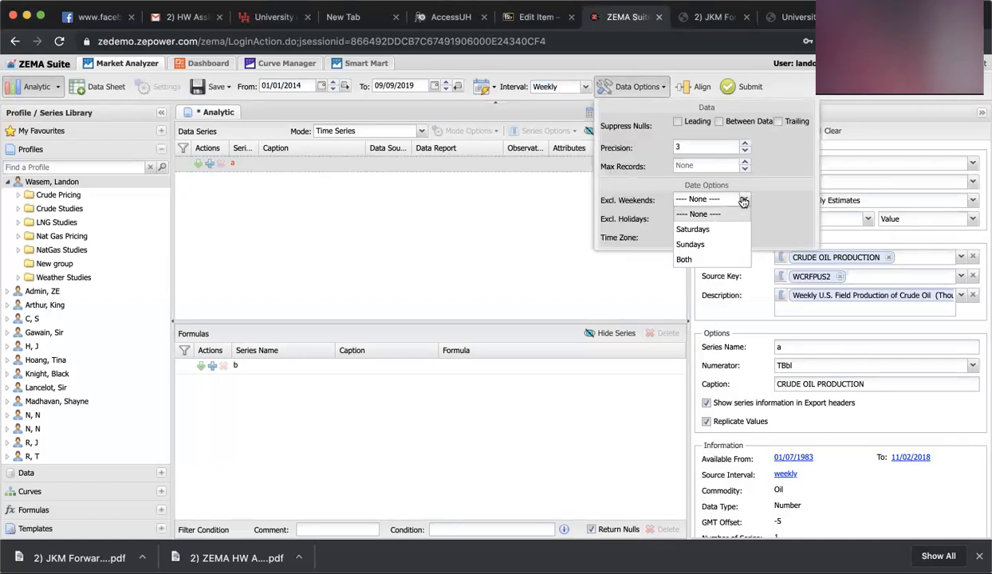
click(707, 261)
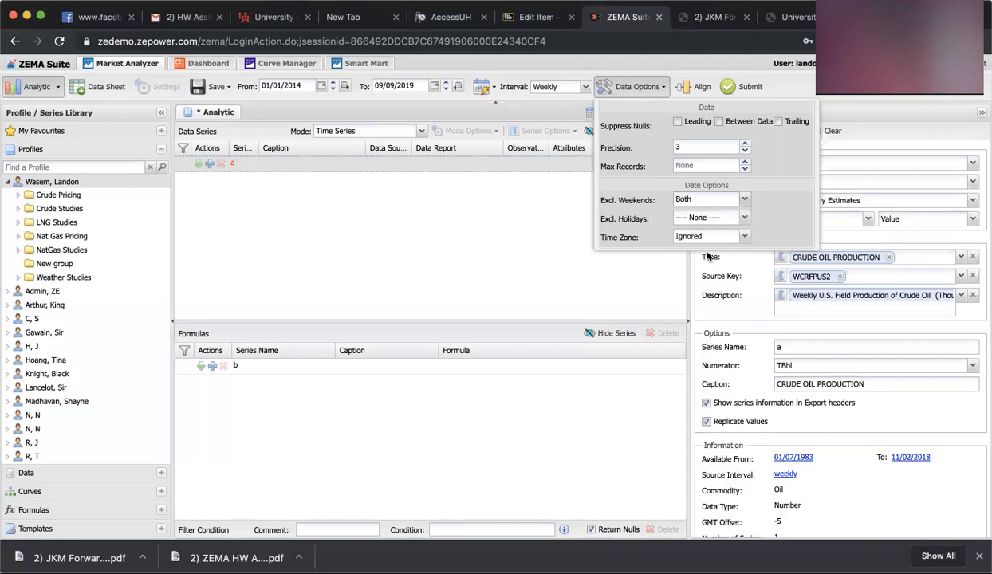
click(742, 219)
scroll(702, 394, down, 5)
scroll(721, 396, down, 8)
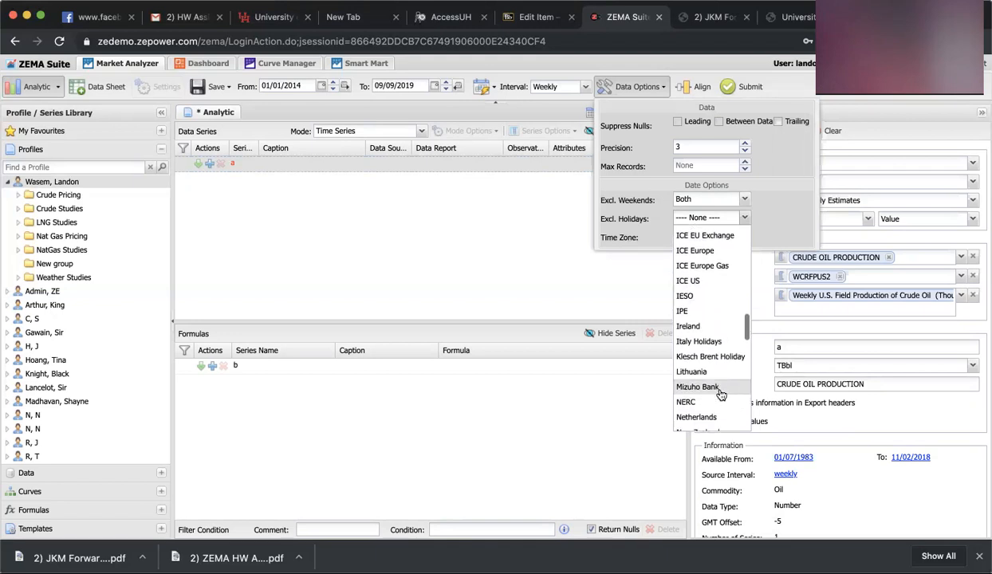
scroll(720, 395, down, 6)
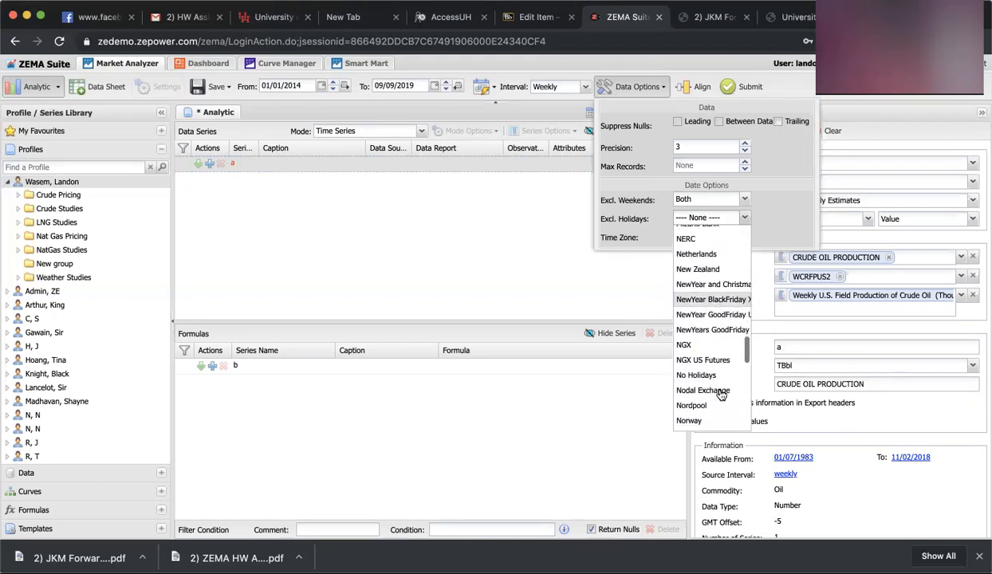
scroll(720, 394, down, 2)
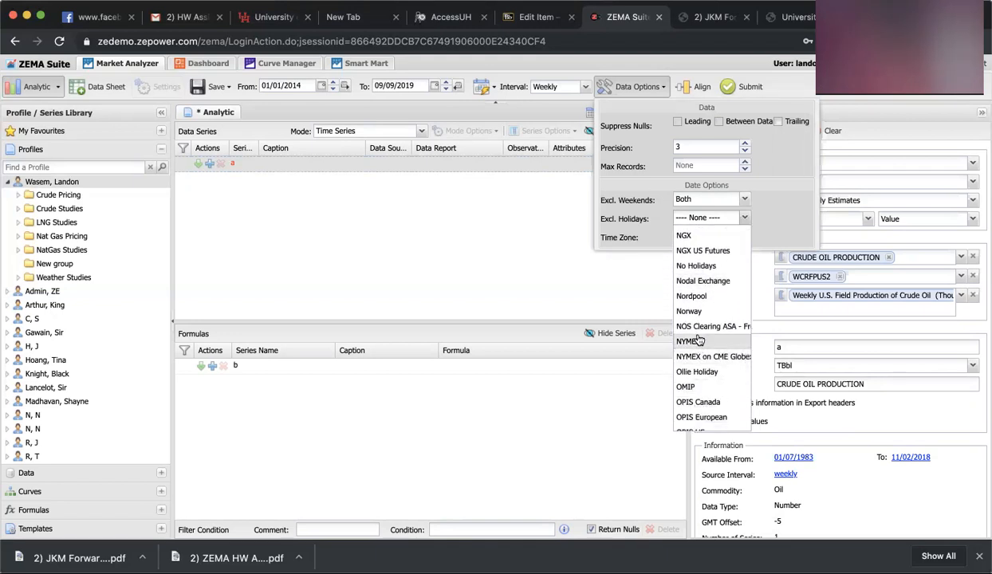
click(725, 363)
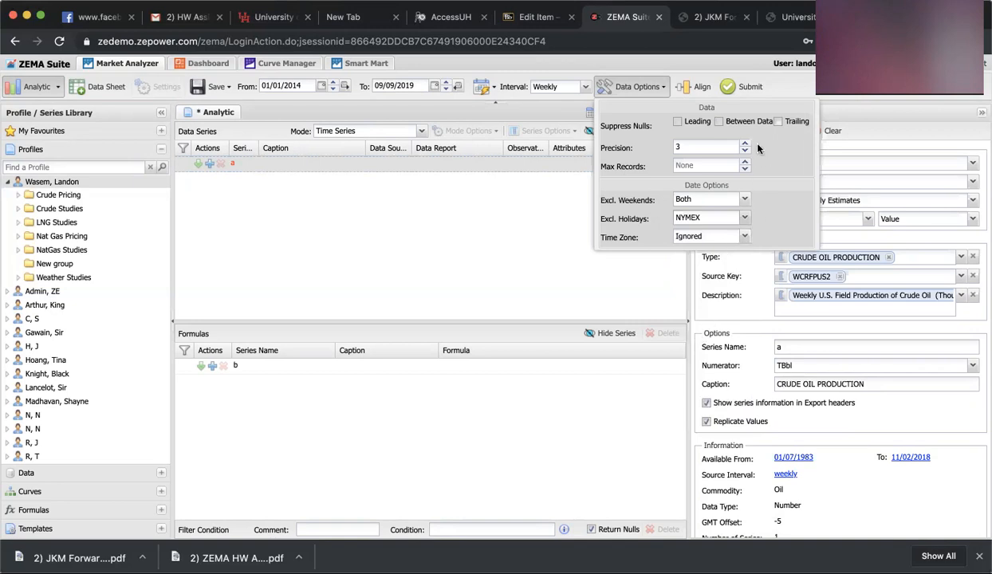
click(635, 93)
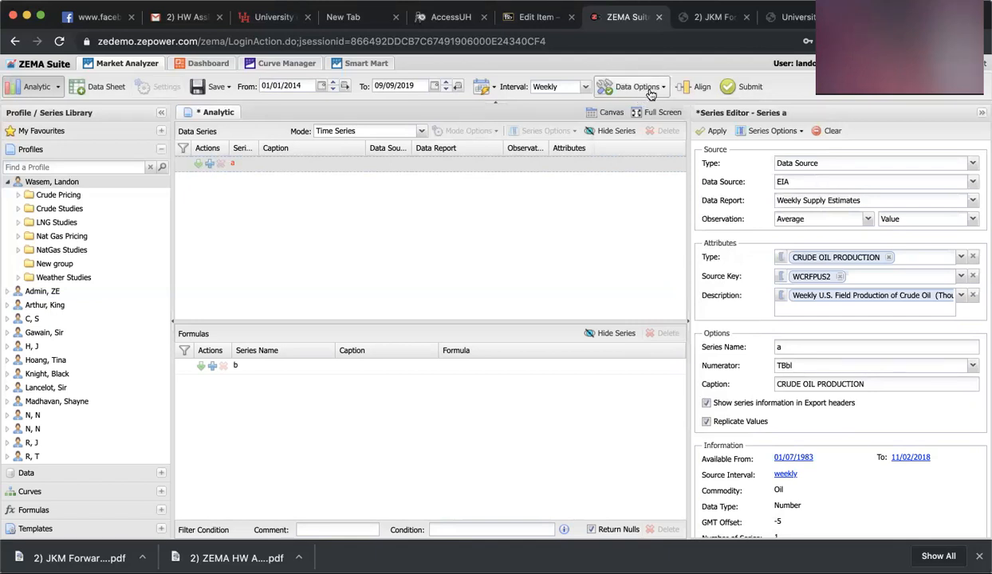
Apply series a and submit the analytic to produce the graph and table of results
click(713, 131)
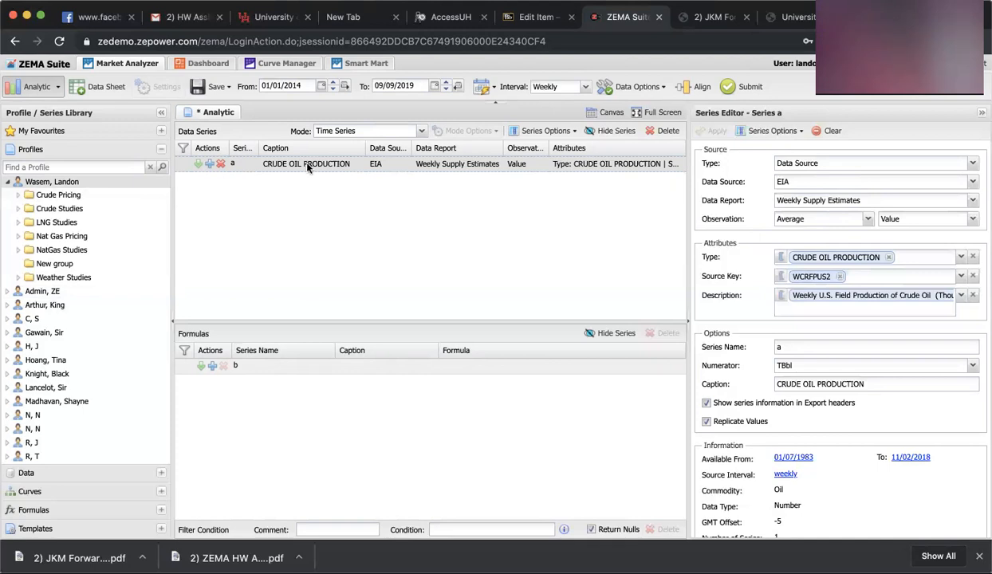
click(734, 89)
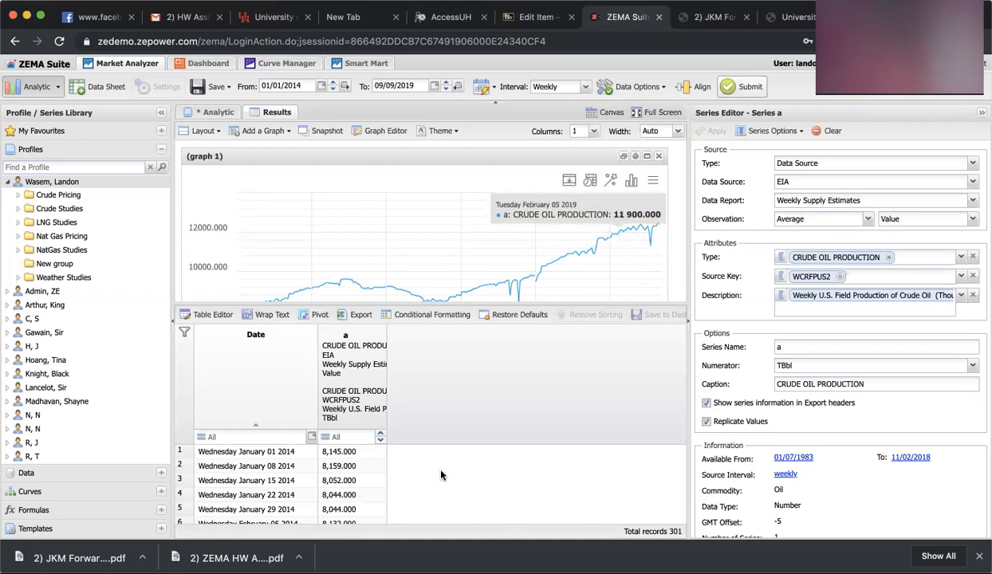
scroll(441, 476, down, 3)
scroll(442, 475, up, 3)
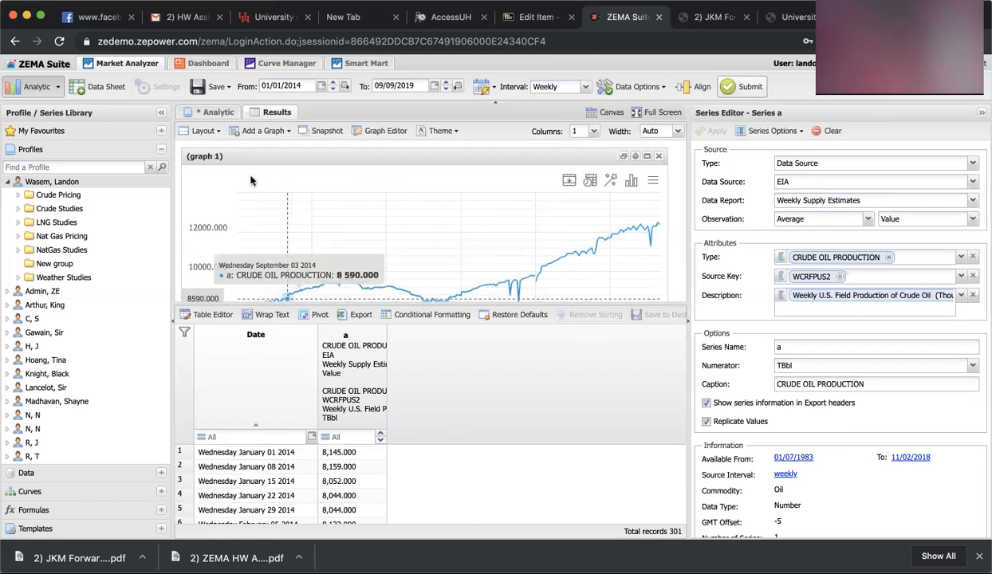
Start saving the analytic as a new profile named Crude Oil Production
click(212, 113)
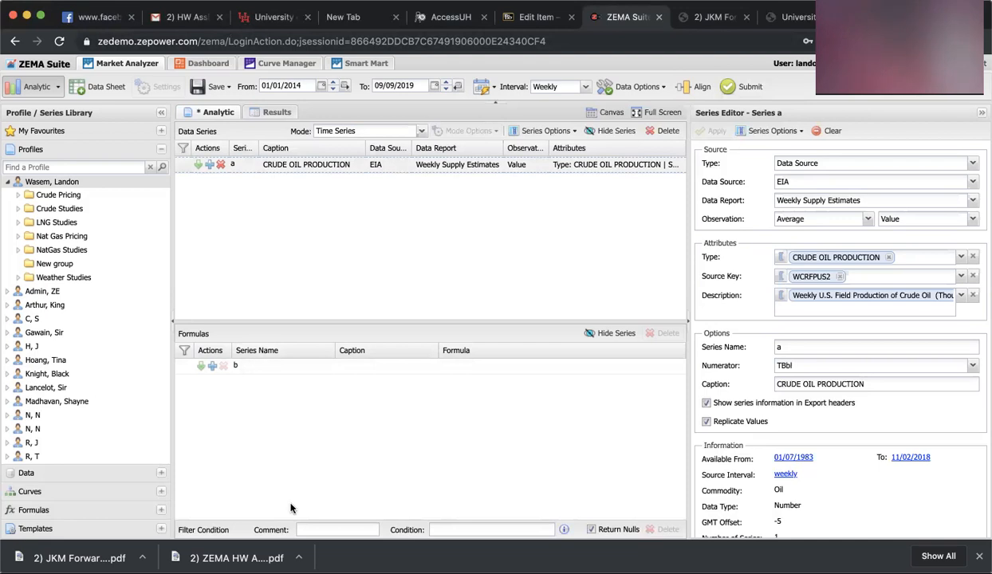
scroll(765, 443, down, 2)
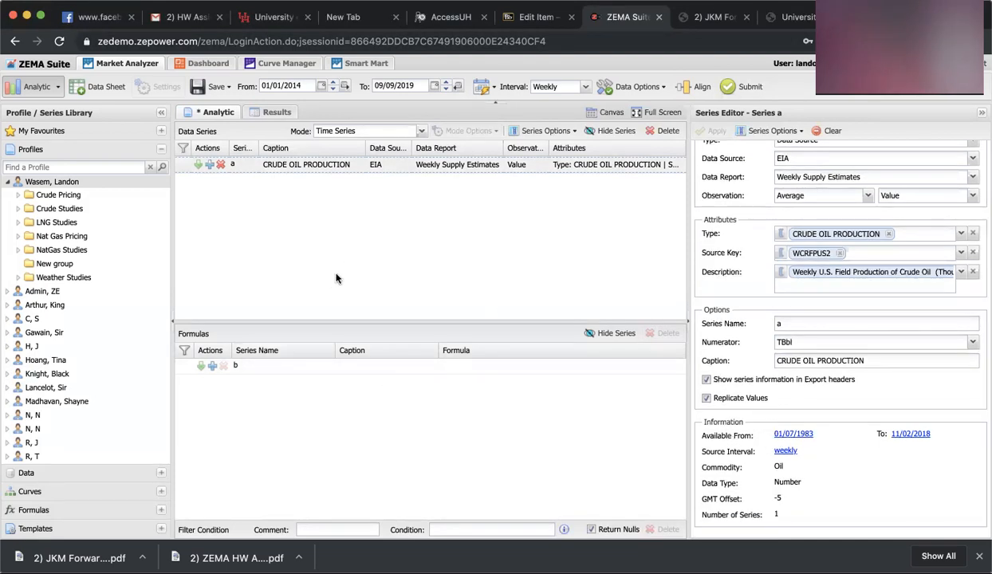
click(228, 87)
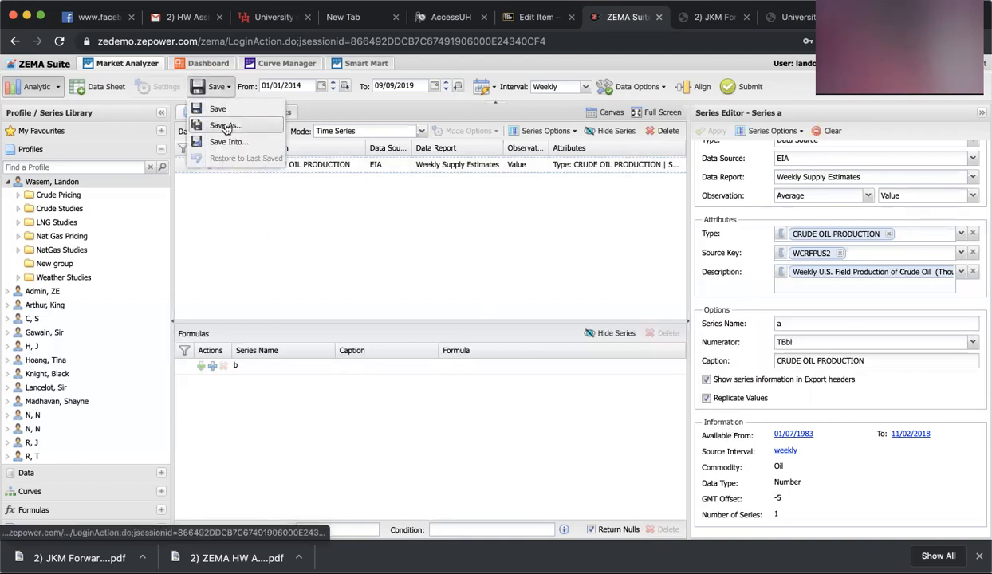
click(226, 128)
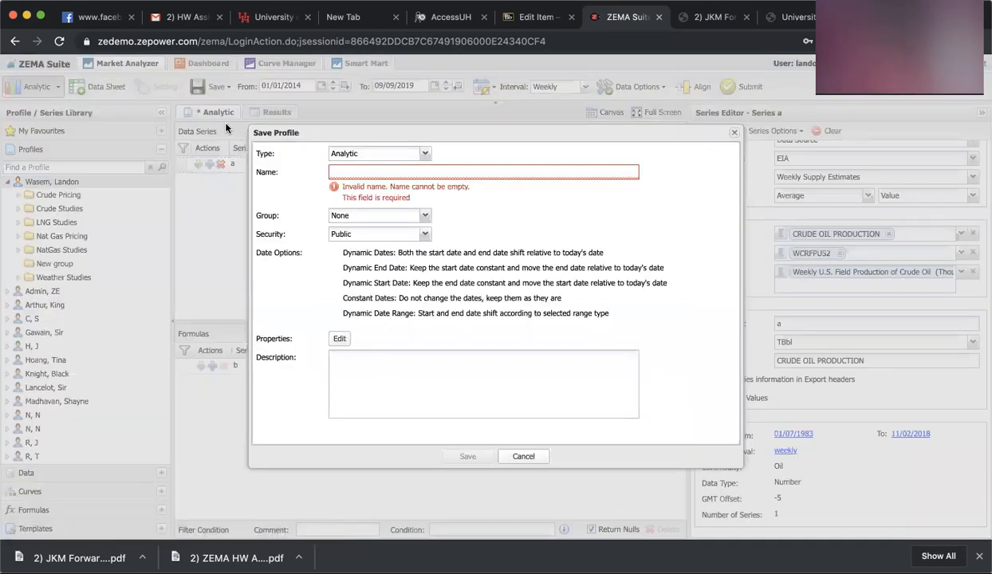
click(421, 165)
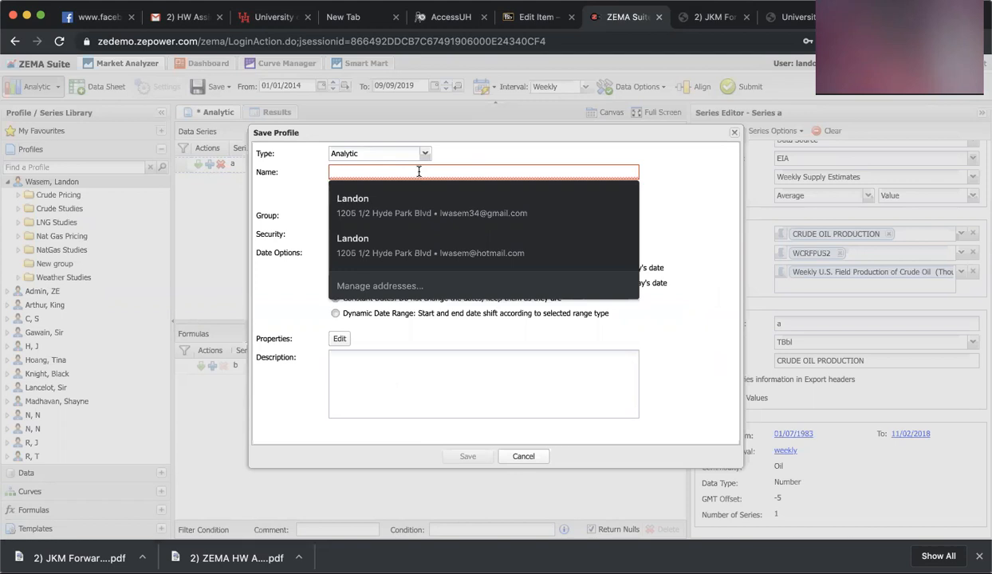
text(C)
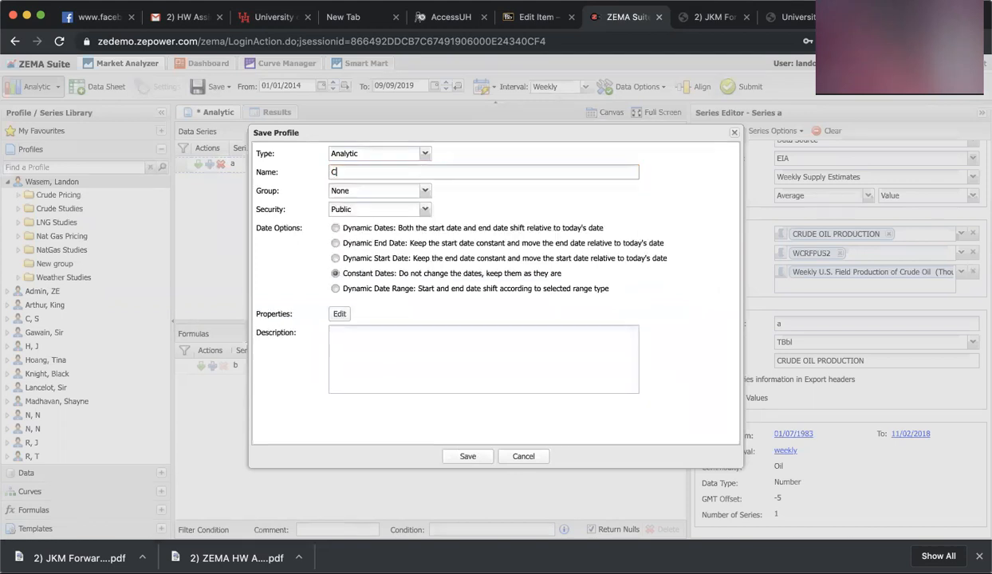
text(rude Oil Production)
Place the profile in the Crude Studies group, choose Dynamic End Date, and save it
click(425, 192)
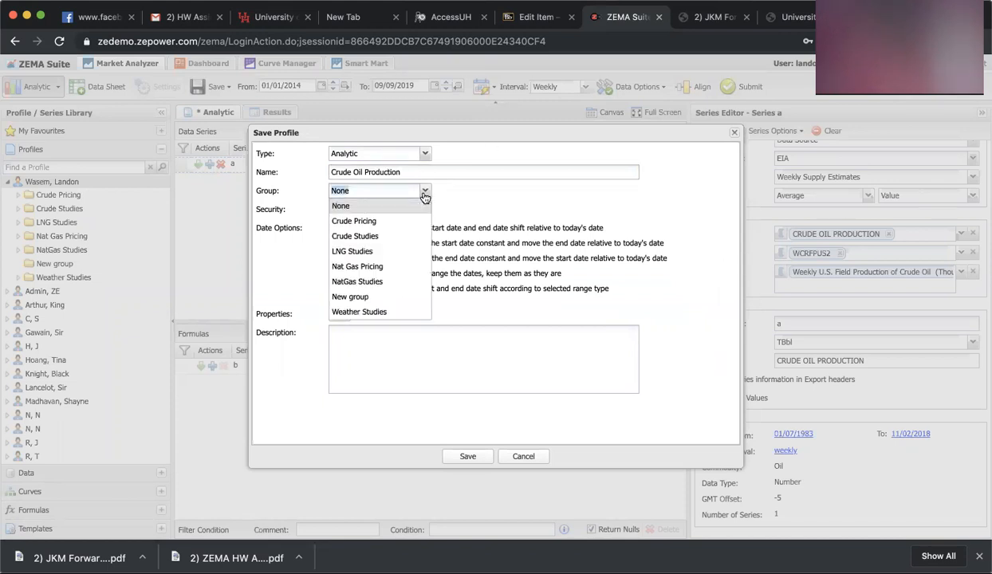
click(421, 235)
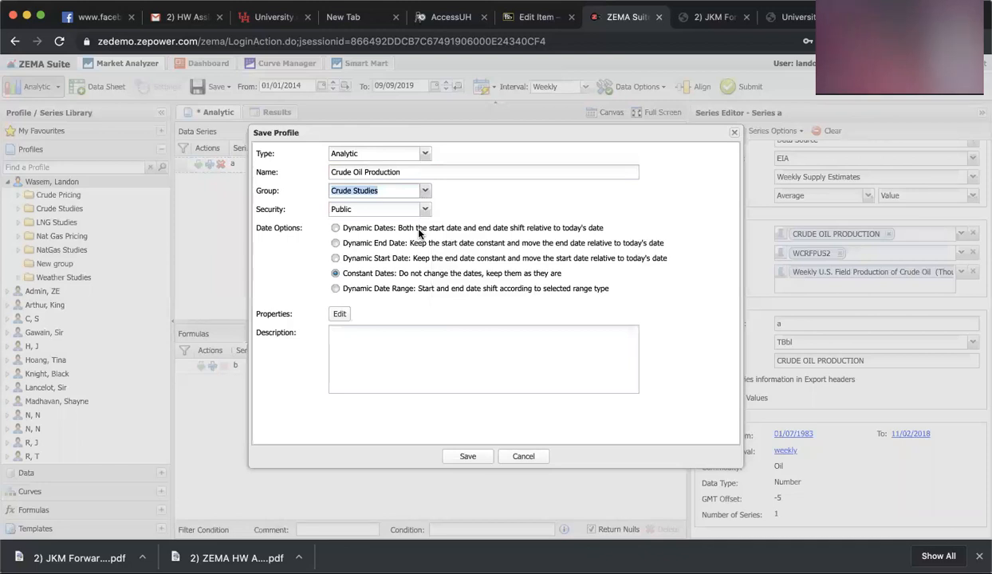
click(349, 242)
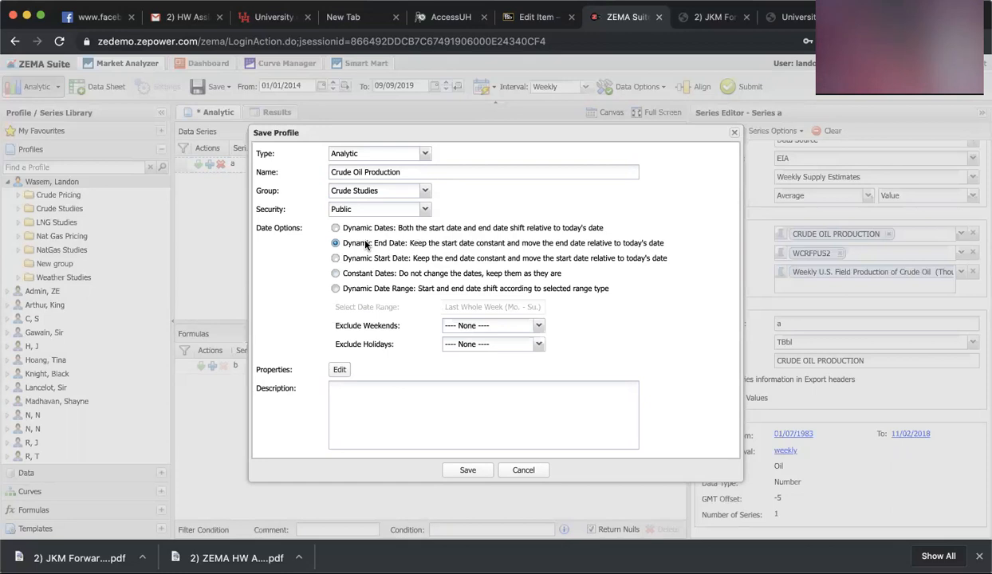
click(462, 471)
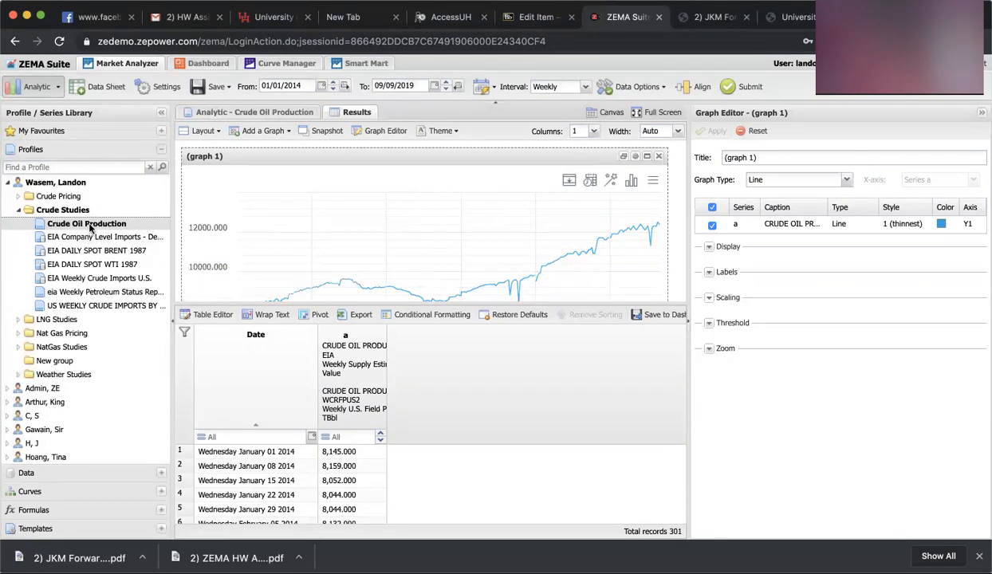
Start renaming the saved Crude Oil Production profile in the Crude Studies group
click(245, 111)
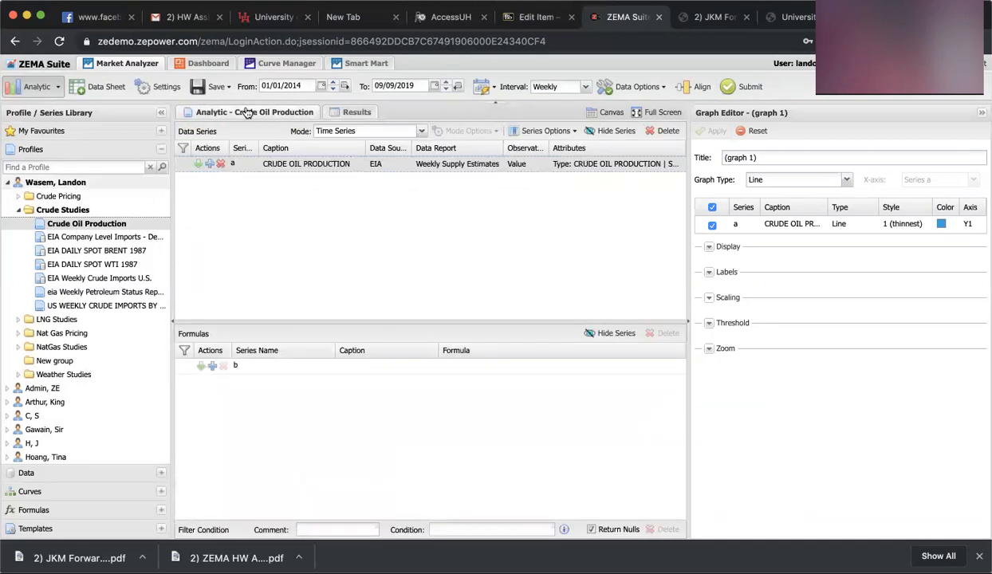
right_click(247, 111)
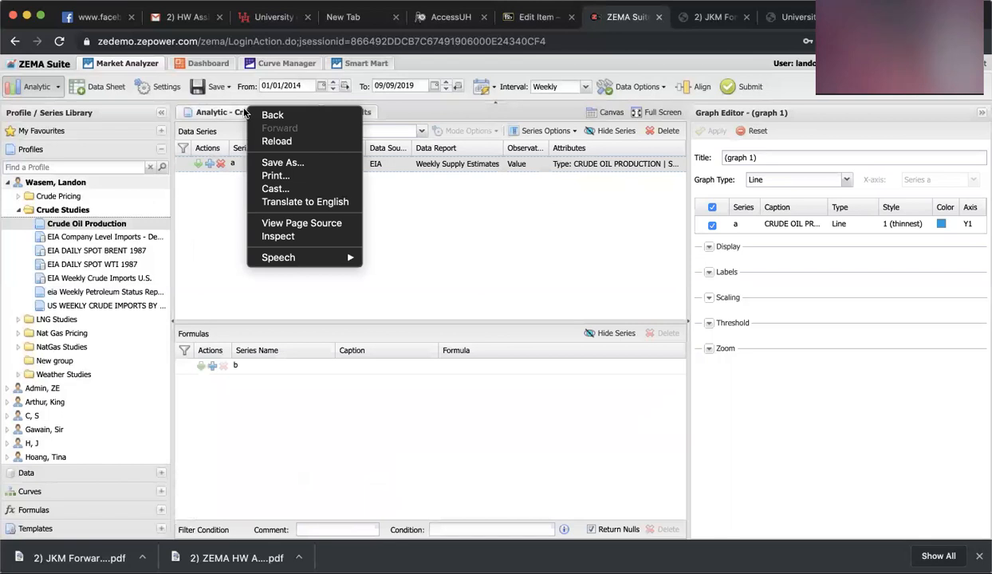
click(217, 220)
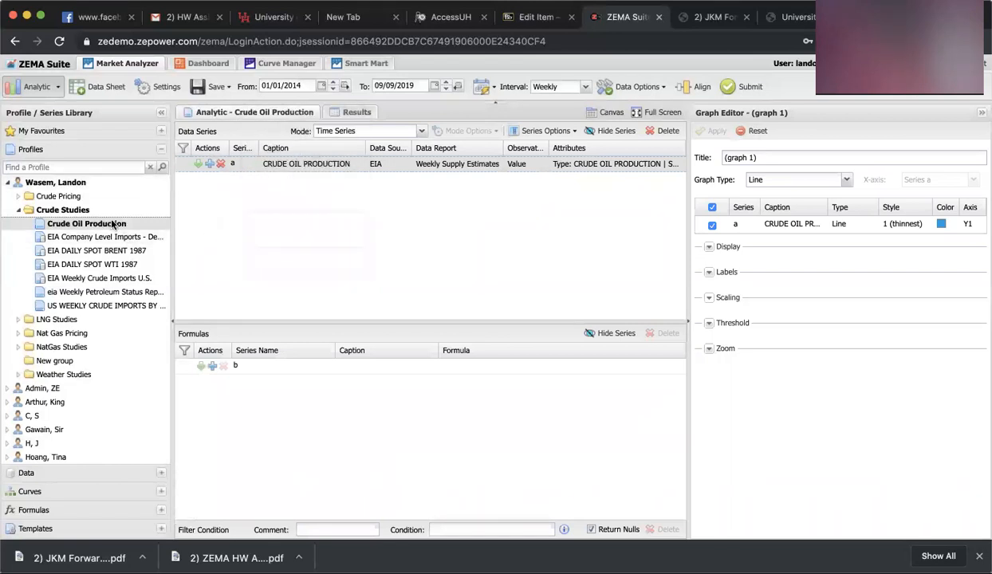
right_click(113, 224)
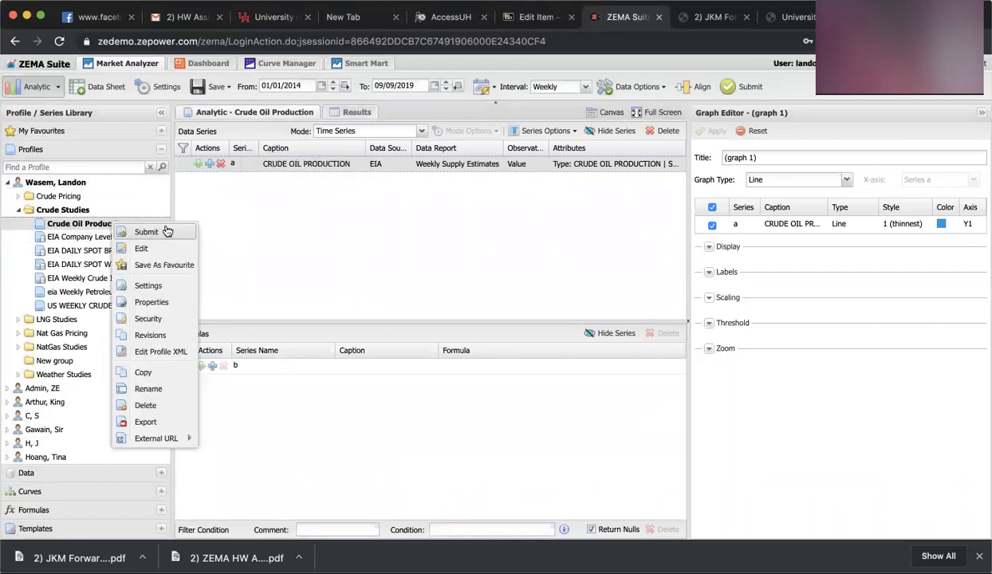
click(155, 390)
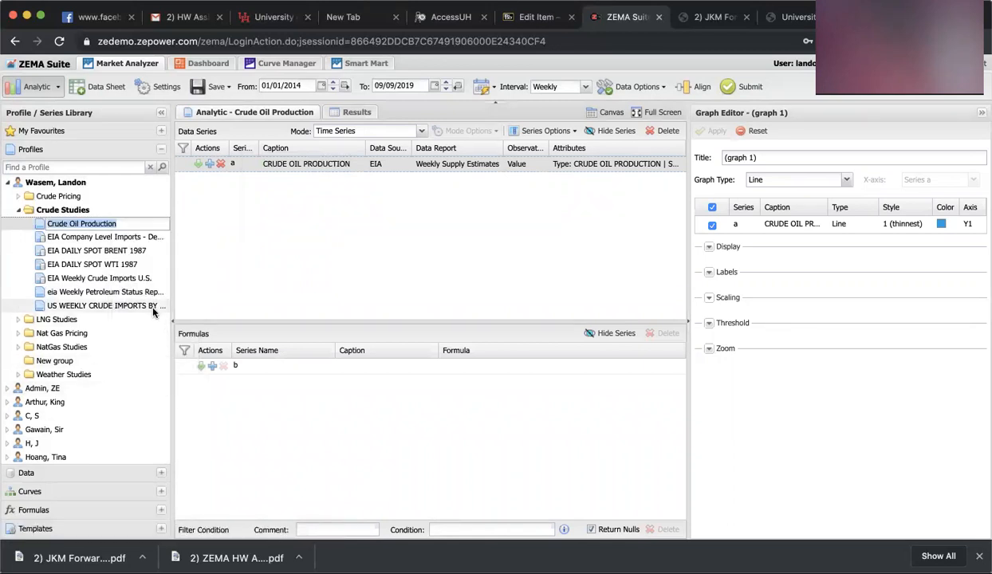